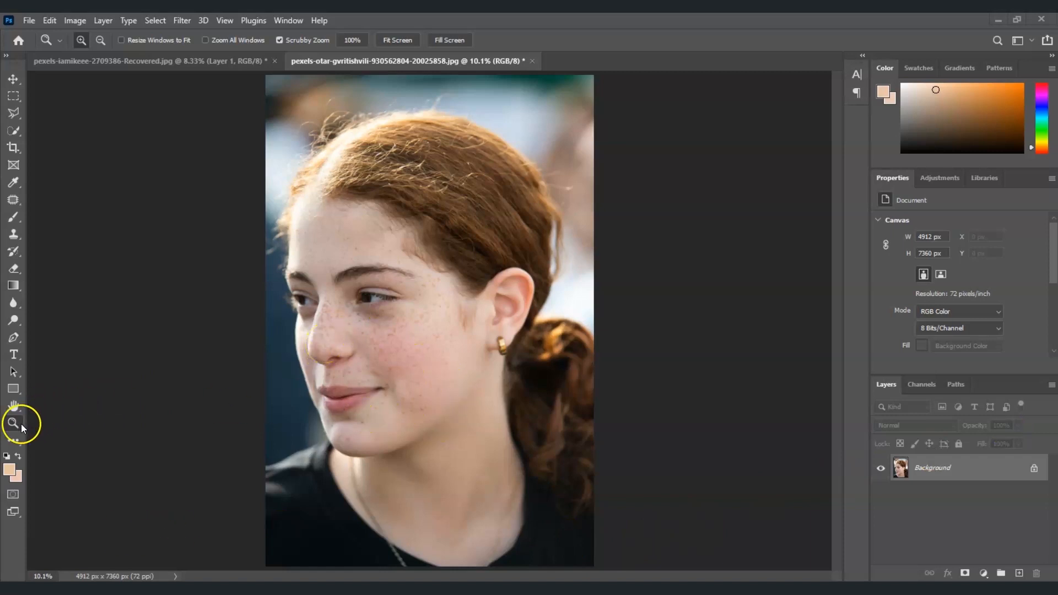
Step: Duplicate the Background layer of the portrait to retouch the skin on a copy
click(440, 39)
scroll(398, 279, down, 1)
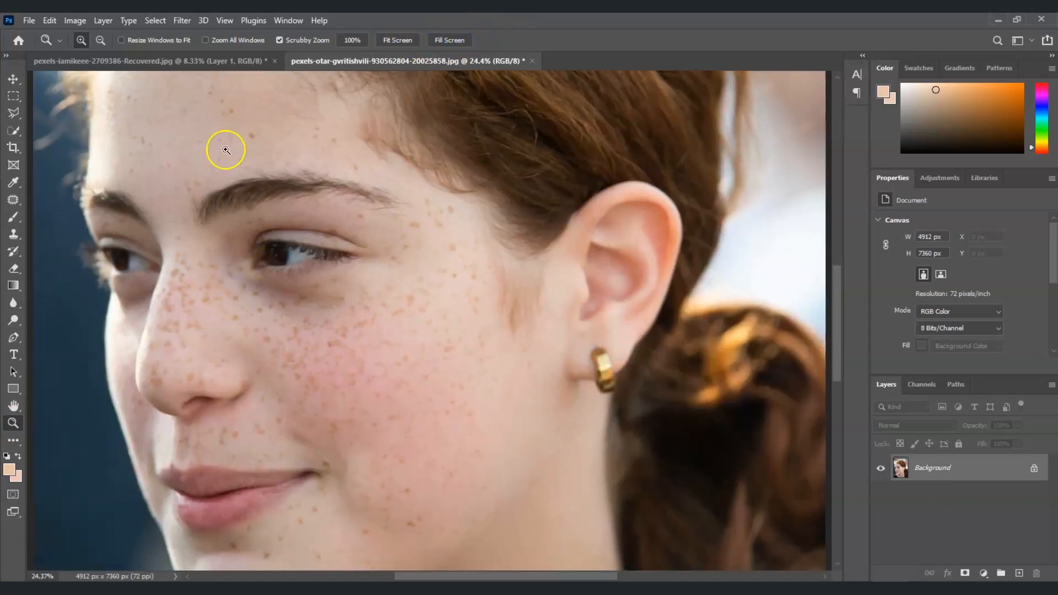
scroll(380, 356, down, 2)
scroll(380, 355, down, 2)
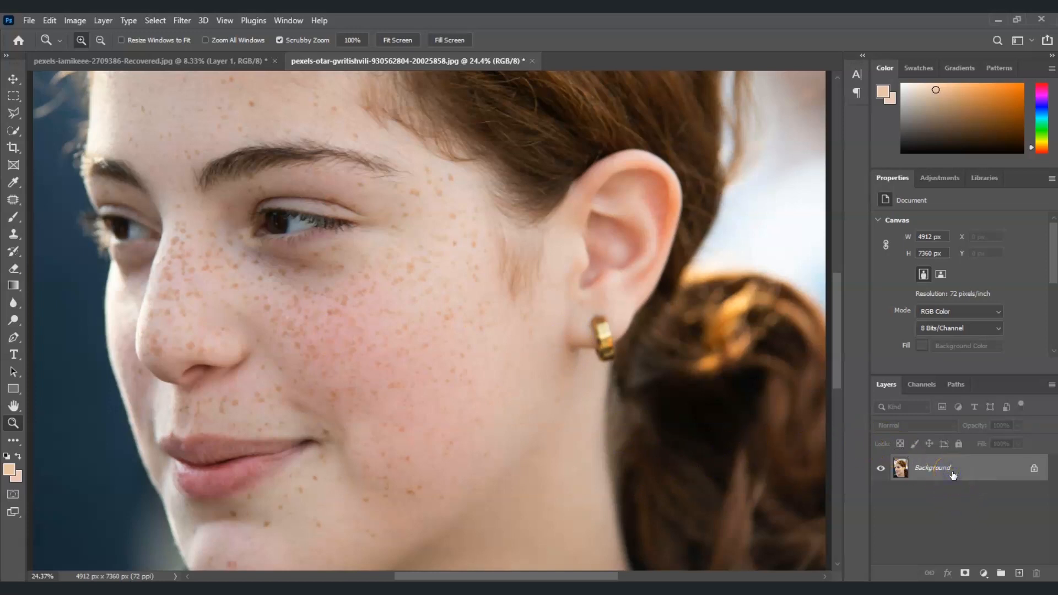
key(ctrl+j)
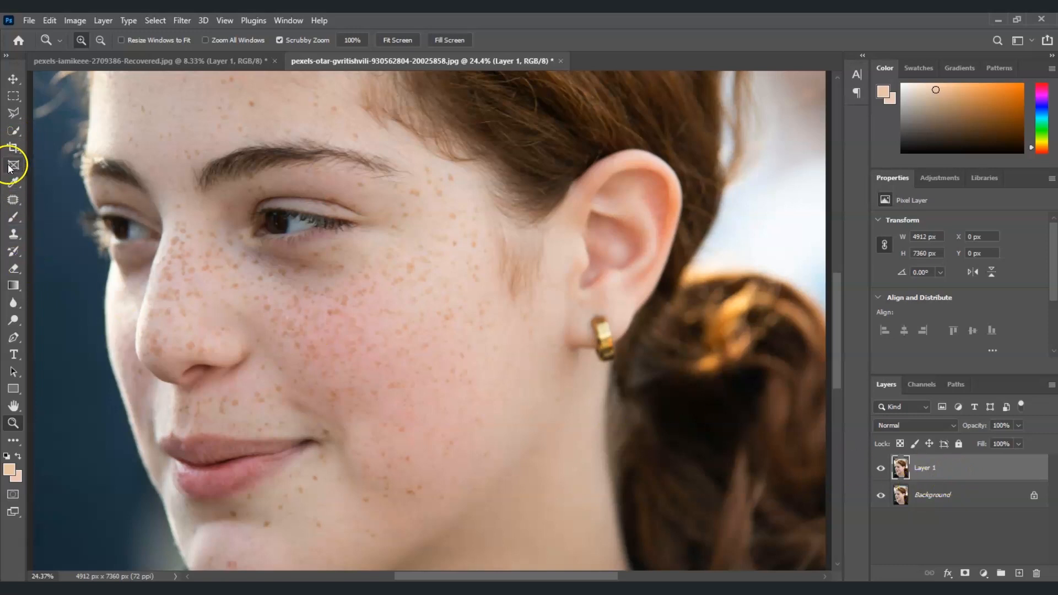
Step: Remove freckles on the upper and outer cheek with the Spot Healing Brush Tool
click(13, 205)
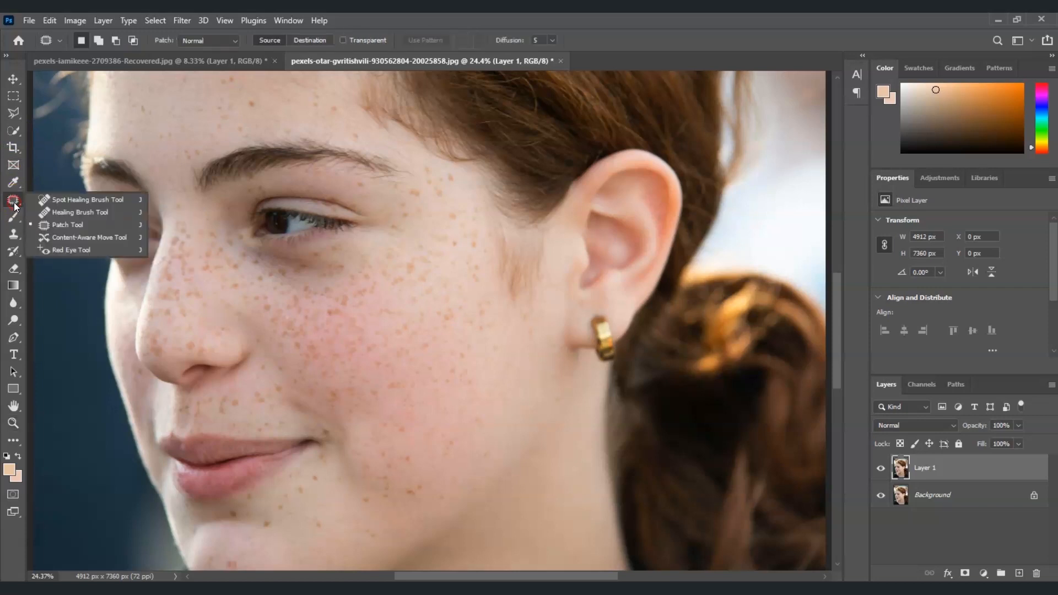
click(48, 201)
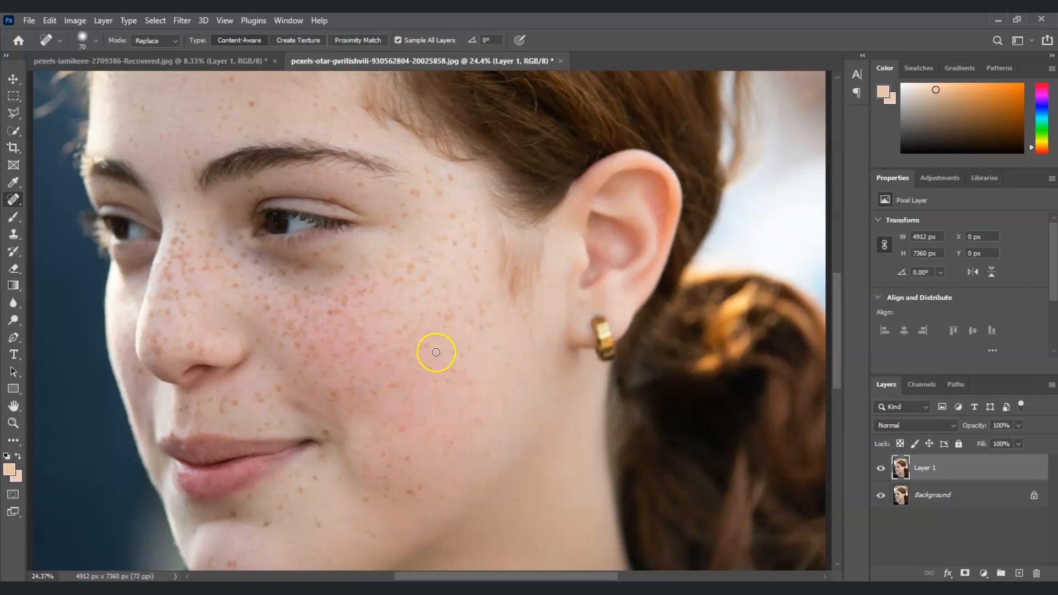
click(403, 252)
click(448, 236)
click(456, 244)
click(477, 278)
click(439, 313)
click(436, 333)
click(409, 353)
click(420, 284)
Step: Enlarge the healing brush to 103 px and spot-heal the freckles across the cheeks, nose, forehead, eye area and around the mouth
click(96, 40)
drag(68, 77, 87, 77)
click(411, 267)
click(421, 279)
click(405, 289)
click(415, 302)
click(414, 331)
click(418, 345)
click(382, 336)
click(374, 298)
click(367, 277)
click(376, 281)
click(405, 286)
click(368, 300)
click(353, 302)
click(342, 314)
click(357, 342)
click(324, 337)
click(310, 289)
click(359, 278)
click(356, 307)
click(351, 354)
click(310, 317)
click(294, 342)
click(438, 194)
click(451, 177)
click(476, 246)
click(429, 369)
click(429, 378)
click(417, 366)
click(382, 360)
click(374, 390)
click(352, 389)
click(312, 391)
click(302, 359)
click(299, 306)
click(301, 263)
click(334, 297)
click(268, 274)
click(266, 307)
click(259, 279)
click(292, 382)
click(338, 354)
click(362, 416)
click(305, 375)
click(293, 314)
click(312, 340)
click(274, 333)
click(327, 372)
click(342, 362)
click(303, 360)
click(333, 419)
click(462, 356)
click(345, 286)
click(350, 312)
click(289, 276)
click(235, 262)
click(210, 256)
click(194, 292)
click(185, 311)
click(180, 228)
click(355, 135)
click(229, 78)
click(208, 231)
click(253, 386)
click(210, 401)
click(289, 444)
click(472, 243)
click(435, 253)
click(366, 206)
click(405, 215)
click(483, 310)
click(442, 279)
click(481, 328)
click(465, 376)
click(477, 419)
click(451, 443)
click(484, 456)
click(380, 455)
click(351, 399)
click(192, 279)
click(176, 295)
click(256, 299)
click(444, 240)
click(473, 319)
click(347, 472)
click(316, 524)
click(318, 96)
click(310, 320)
click(320, 365)
click(420, 406)
click(406, 358)
click(324, 423)
click(178, 308)
click(164, 296)
click(175, 258)
click(237, 126)
click(206, 250)
click(173, 241)
click(171, 275)
click(236, 403)
click(420, 218)
click(401, 229)
click(466, 329)
click(453, 342)
click(413, 406)
click(437, 409)
click(375, 381)
click(433, 383)
click(435, 330)
click(464, 406)
click(362, 384)
click(410, 339)
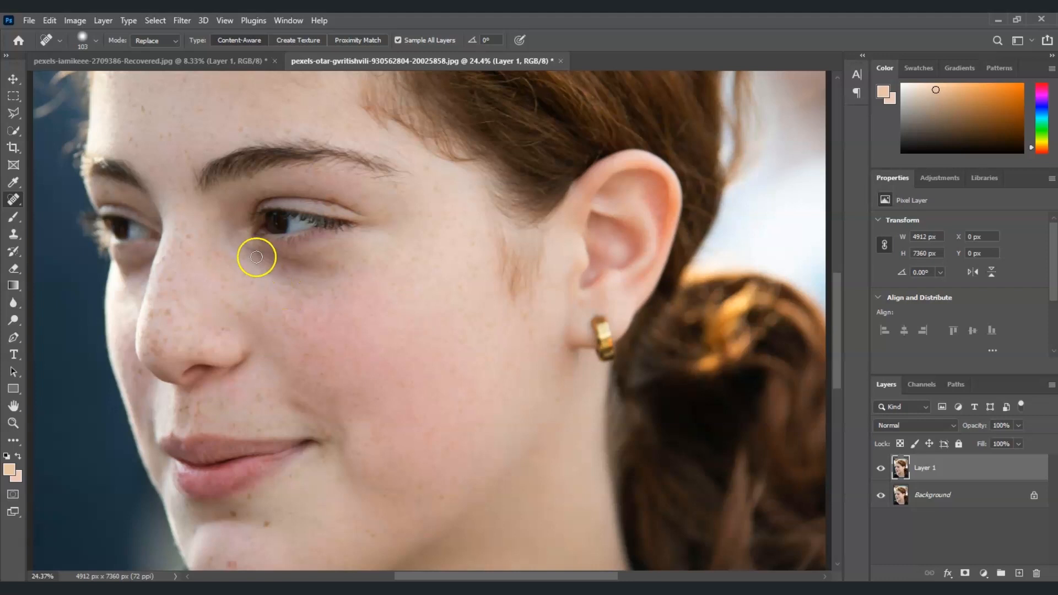
Step: Sample clear cheek skin with the Clone Stamp and paint it over the uneven patches on the cheek
click(15, 237)
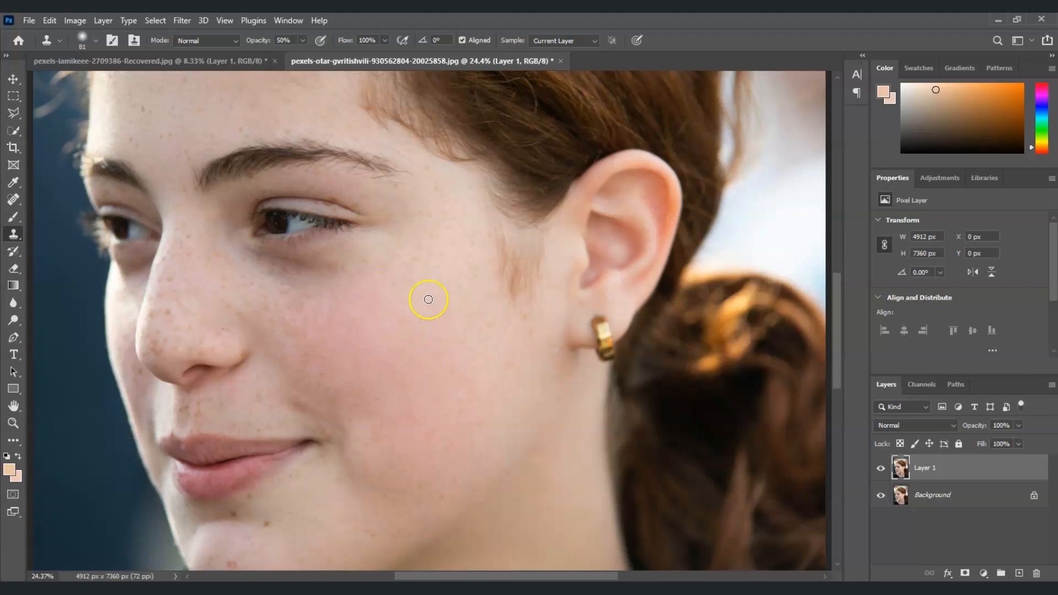
mouse_move(387, 334)
mouse_down()
mouse_move(409, 335)
mouse_move(378, 337)
mouse_move(406, 325)
mouse_move(386, 343)
mouse_move(377, 326)
mouse_move(393, 319)
mouse_move(397, 356)
mouse_up()
click(403, 336)
click(404, 327)
click(407, 328)
alt+click(408, 327)
mouse_move(312, 326)
mouse_down()
mouse_move(309, 339)
mouse_move(322, 334)
mouse_move(345, 366)
mouse_move(386, 327)
mouse_move(384, 309)
mouse_move(379, 316)
mouse_up()
Step: Set the Clone Stamp to 60% opacity and 100 px, and clone clear skin over the blotches on the upper outer cheek
click(302, 40)
drag(306, 58, 310, 59)
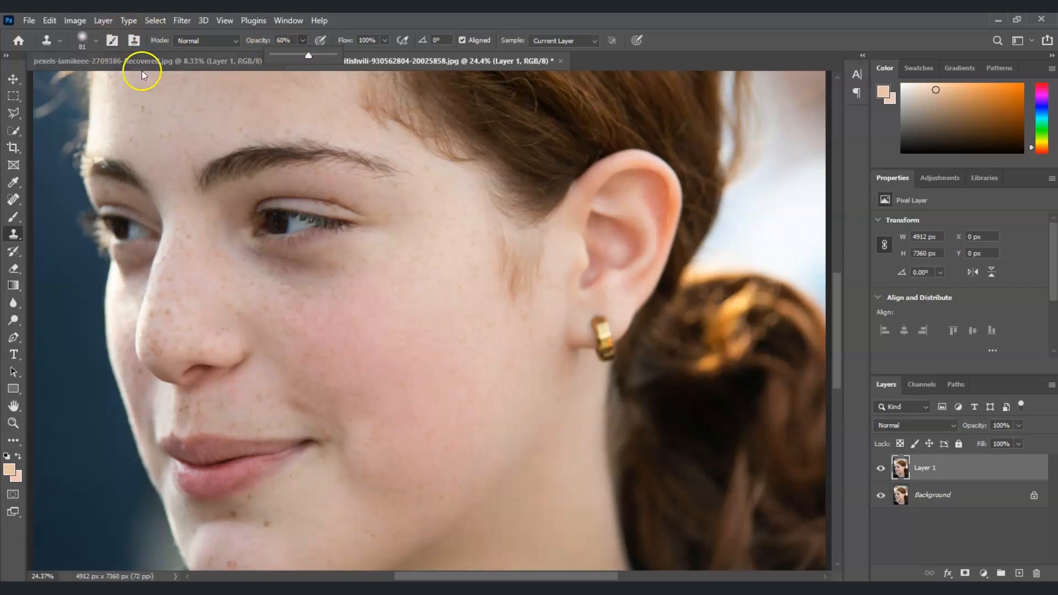
click(88, 39)
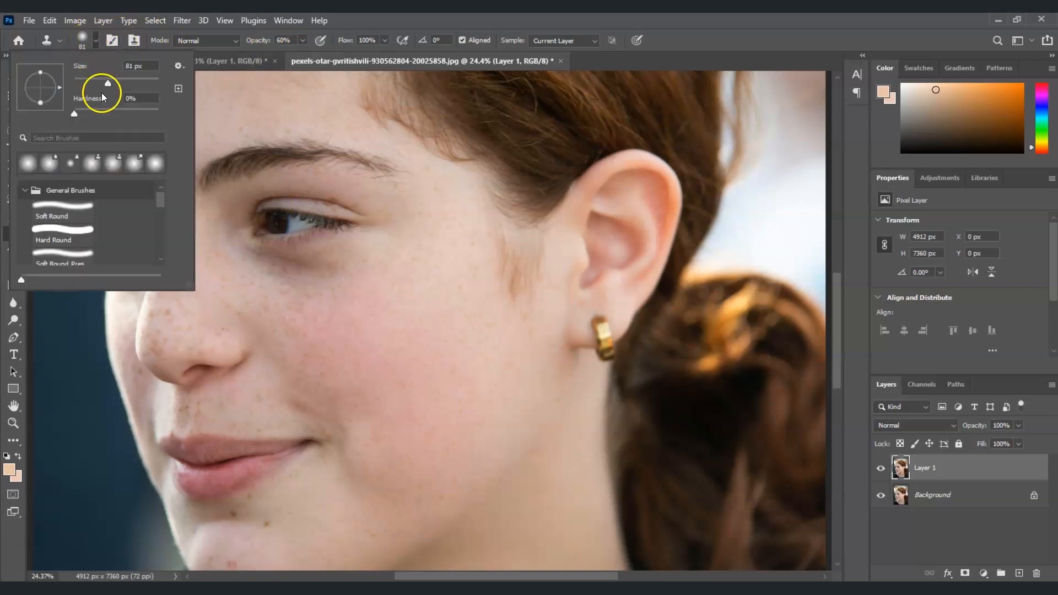
drag(108, 81, 116, 82)
alt+click(397, 318)
mouse_move(407, 294)
mouse_down()
mouse_move(448, 336)
mouse_move(415, 343)
mouse_move(403, 318)
mouse_move(372, 312)
mouse_move(370, 312)
mouse_up()
alt+click(395, 312)
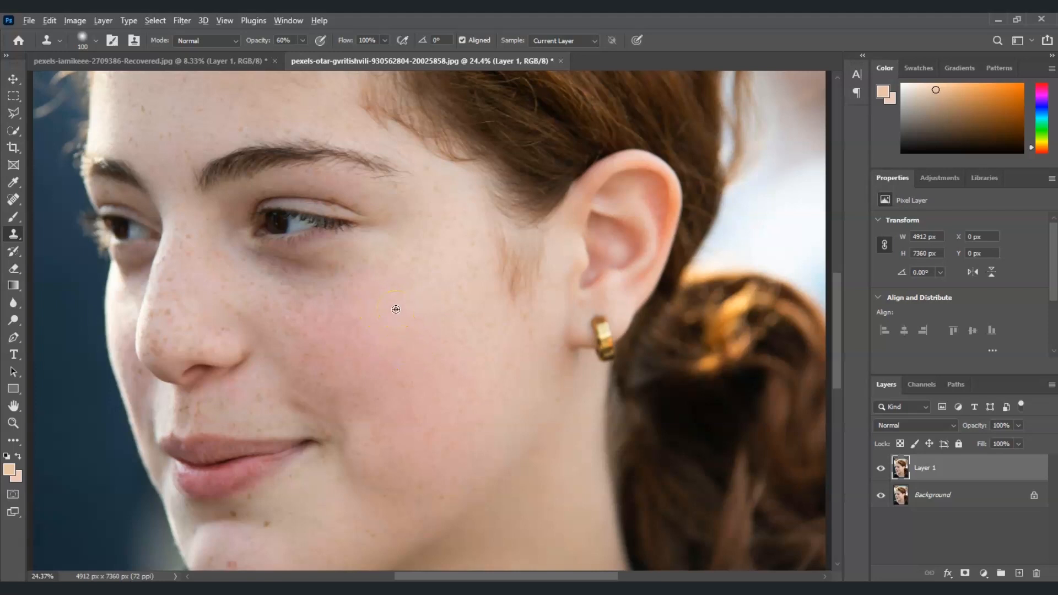
alt+click(397, 306)
mouse_move(419, 323)
mouse_down()
mouse_move(393, 333)
mouse_move(418, 336)
mouse_up()
alt+click(404, 310)
alt+click(411, 321)
click(442, 321)
alt+click(401, 316)
mouse_move(412, 280)
mouse_down()
mouse_move(409, 262)
mouse_move(404, 292)
mouse_move(414, 255)
mouse_move(405, 266)
mouse_up()
alt+click(401, 301)
click(395, 259)
Step: Resample nearby skin repeatedly and clone it over the uneven spots across the middle of the cheek
alt+click(394, 288)
click(353, 275)
alt+click(376, 299)
drag(336, 287, 336, 283)
alt+click(337, 298)
click(359, 307)
alt+click(334, 316)
click(361, 342)
alt+click(342, 329)
click(352, 343)
alt+click(358, 325)
click(337, 352)
Step: Clone smooth skin over the spots just below the eye where the cheek begins
click(325, 272)
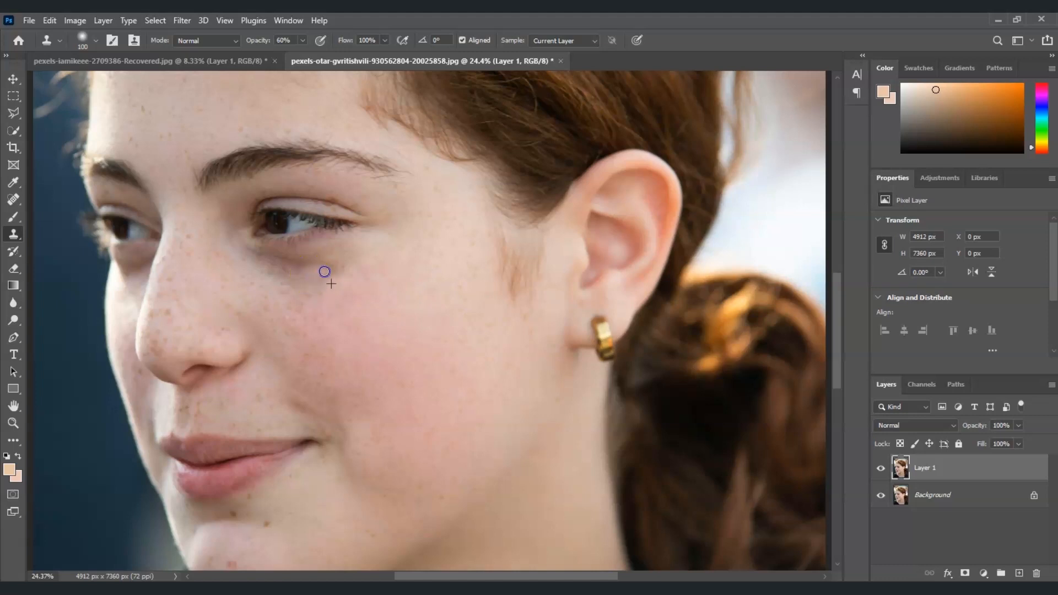
click(319, 282)
click(314, 279)
alt+click(314, 276)
click(314, 277)
mouse_move(338, 269)
mouse_down()
mouse_move(314, 279)
mouse_move(326, 292)
mouse_up()
Step: Lower the Clone Stamp opacity to 40% and blend the remaining spots under the eye and on the inner cheek
click(303, 40)
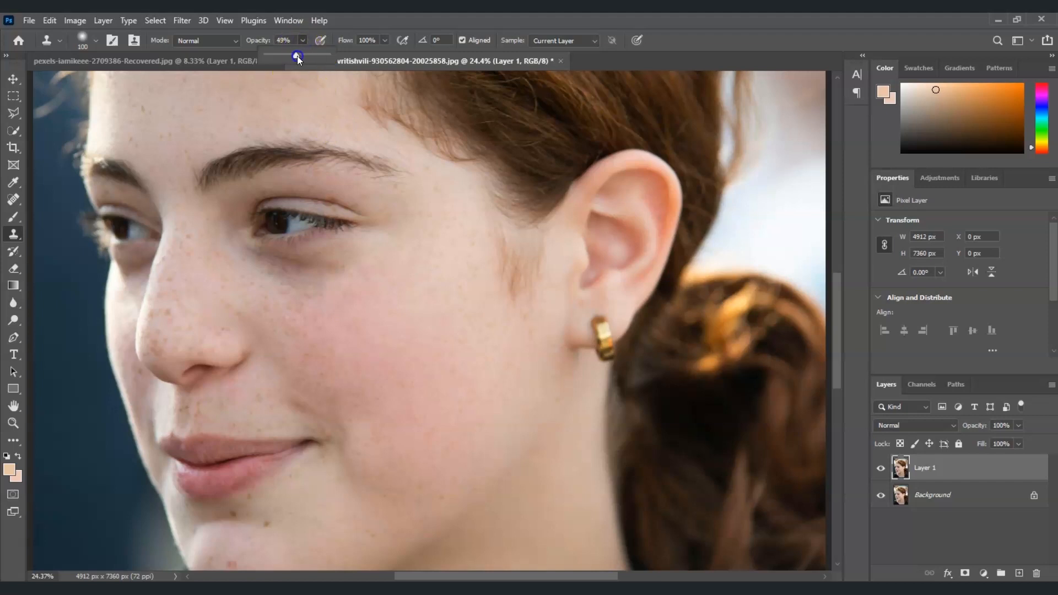
drag(292, 56, 290, 56)
click(305, 269)
click(309, 288)
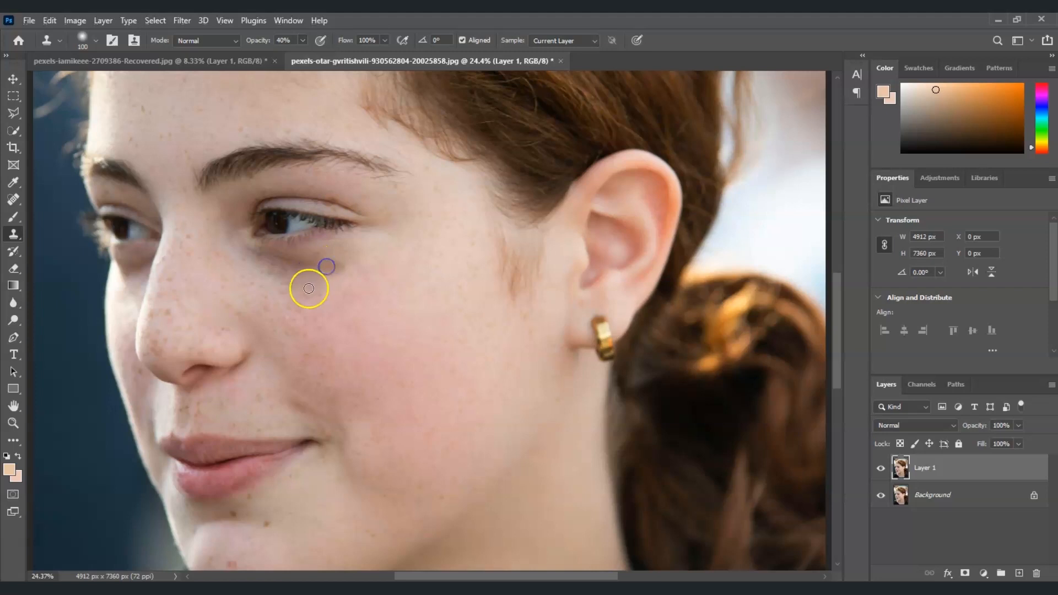
click(315, 290)
click(297, 274)
click(307, 276)
alt+click(319, 277)
click(266, 266)
click(304, 288)
alt+click(334, 283)
click(200, 96)
alt+click(333, 289)
click(318, 296)
Step: Clone sampled skin over the uneven patches from the inner cheek down to the lower middle of the cheek
alt+click(337, 296)
click(301, 329)
alt+click(316, 326)
click(314, 358)
alt+click(335, 356)
click(320, 363)
alt+click(366, 343)
click(361, 378)
alt+click(361, 348)
click(387, 379)
Step: Sample skin near the temple and clone it over the faint spots on the outer cheek
alt+click(433, 265)
click(425, 249)
click(415, 278)
click(445, 296)
click(451, 312)
Step: Clone clear skin over the spots between the nose and the cheek and above the corner of the mouth
alt+click(315, 304)
click(291, 292)
alt+click(270, 289)
click(343, 382)
click(291, 364)
Step: Clone clean skin over the remaining freckles on the side, tip and bridge of the nose
alt+click(253, 280)
click(239, 287)
click(211, 328)
click(188, 326)
click(194, 305)
click(167, 309)
alt+click(178, 321)
click(182, 251)
click(226, 255)
Step: Even out the remaining spots on the lower cheek, the temple and the area beside the mouth with the Clone Stamp
click(428, 438)
click(470, 402)
alt+click(442, 400)
click(435, 184)
alt+click(422, 220)
click(352, 423)
click(372, 452)
click(358, 452)
click(338, 415)
click(306, 384)
Step: Hide Layer 1 and show it again to compare the retouched skin with the original
click(880, 468)
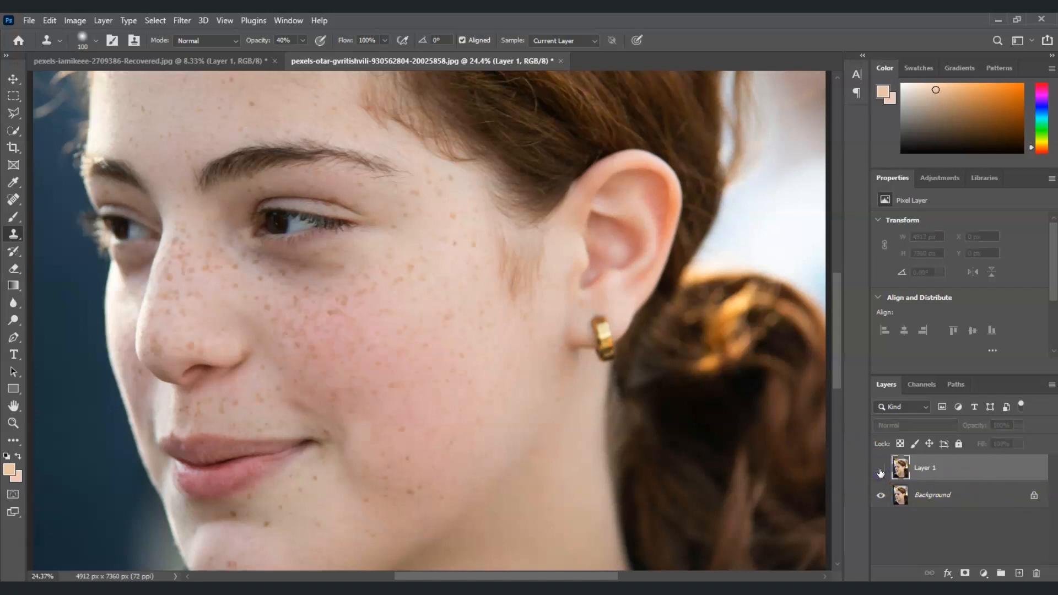
click(880, 469)
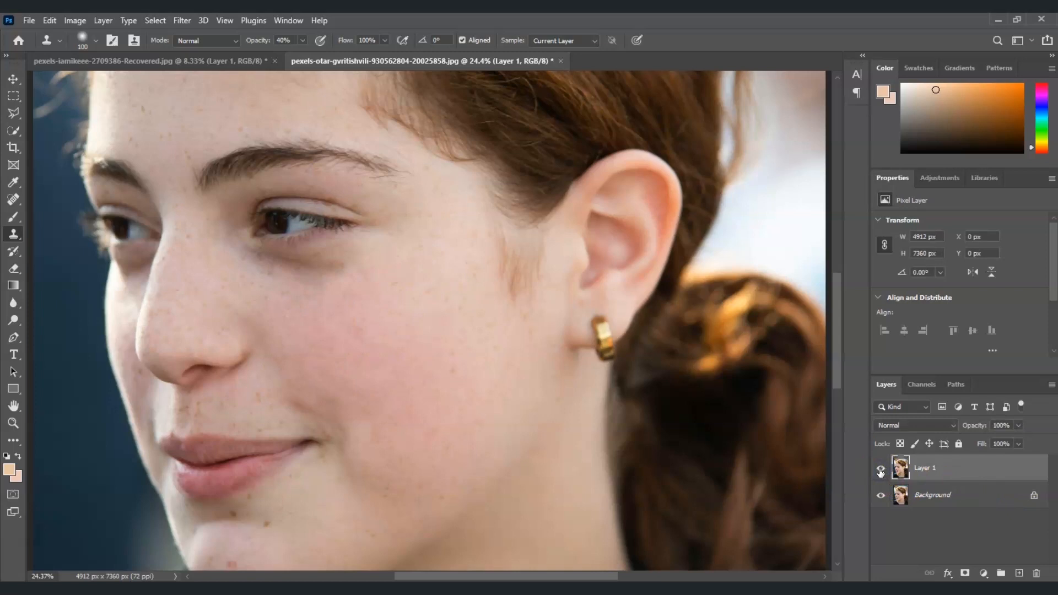